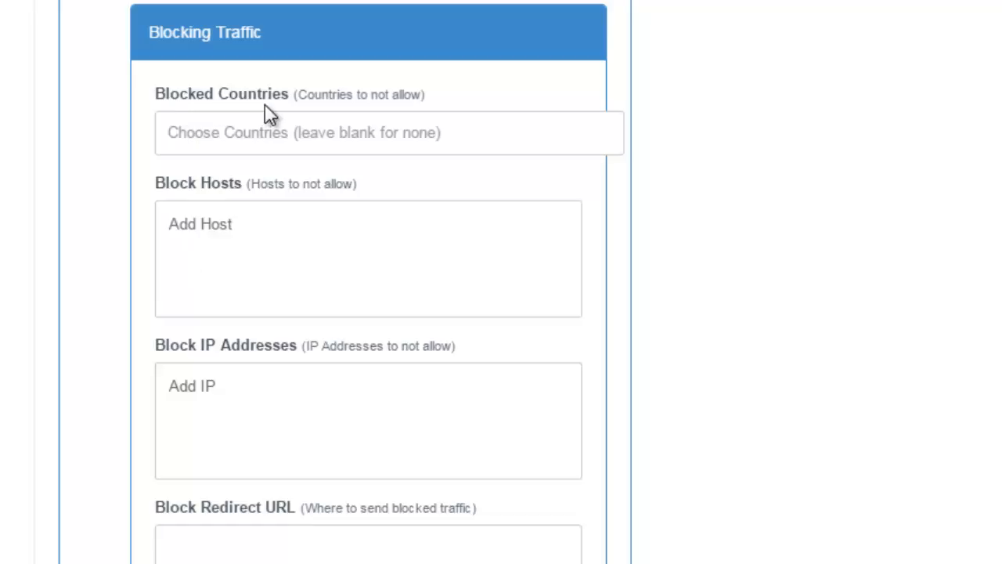
# Add India to the link's blocked countries
pyautogui.click(224, 132)
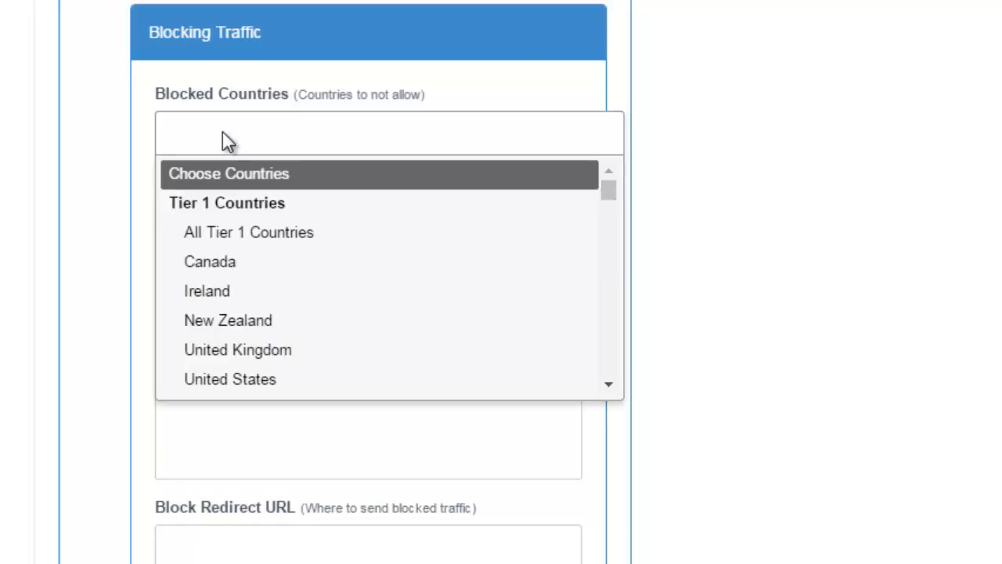
pyautogui.write('Indi')
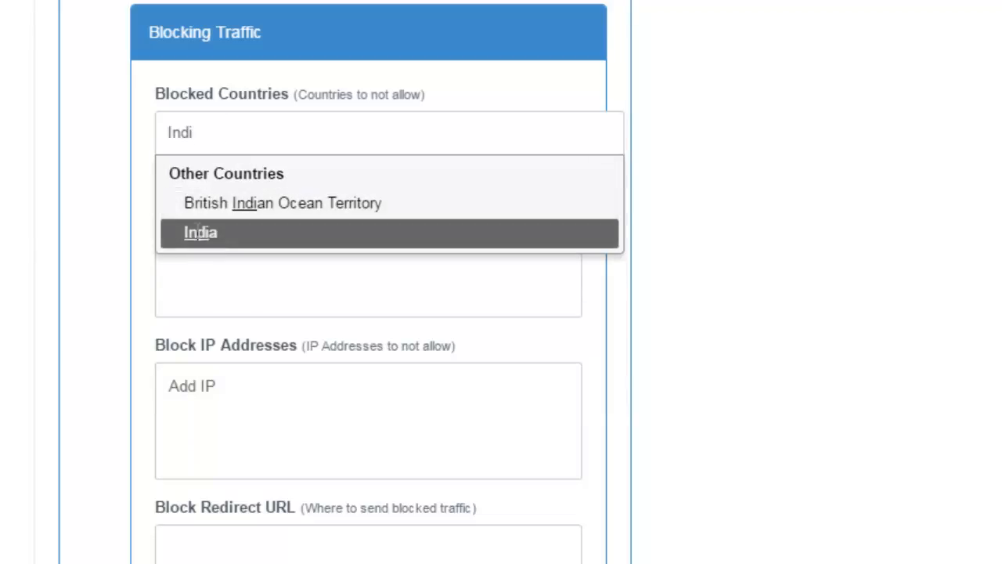
pyautogui.click(200, 234)
# Add China and Zimbabwe to the link's blocked countries
pyautogui.click(255, 140)
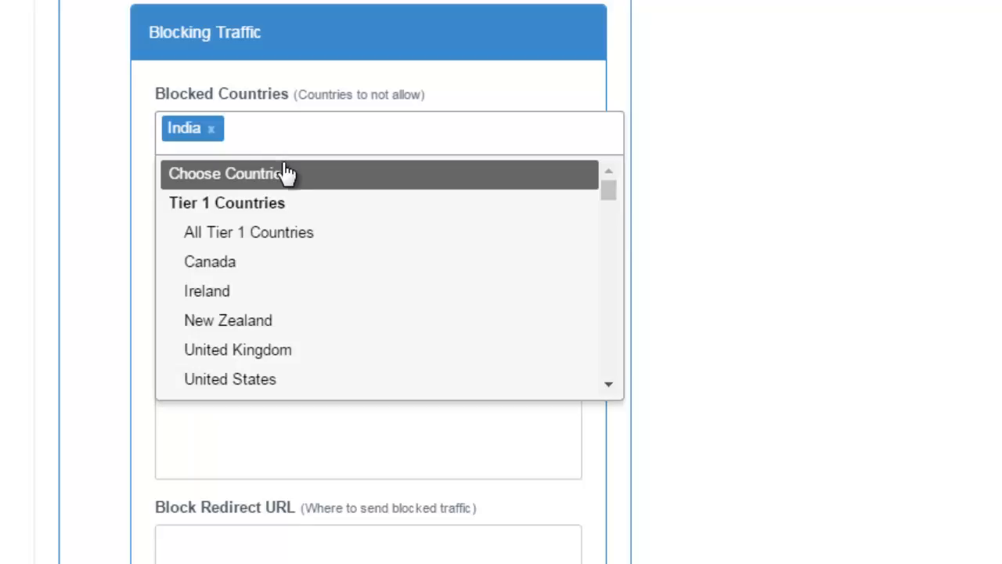
pyautogui.scroll(-6, 309, 300)
pyautogui.scroll(-10, 309, 300)
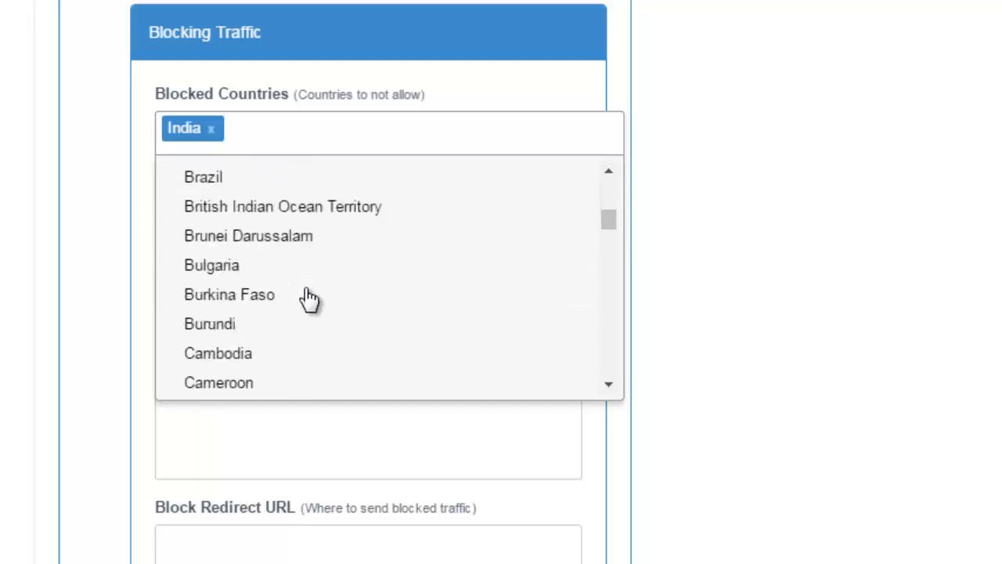
pyautogui.scroll(1, 309, 300)
pyautogui.scroll(1, 309, 300)
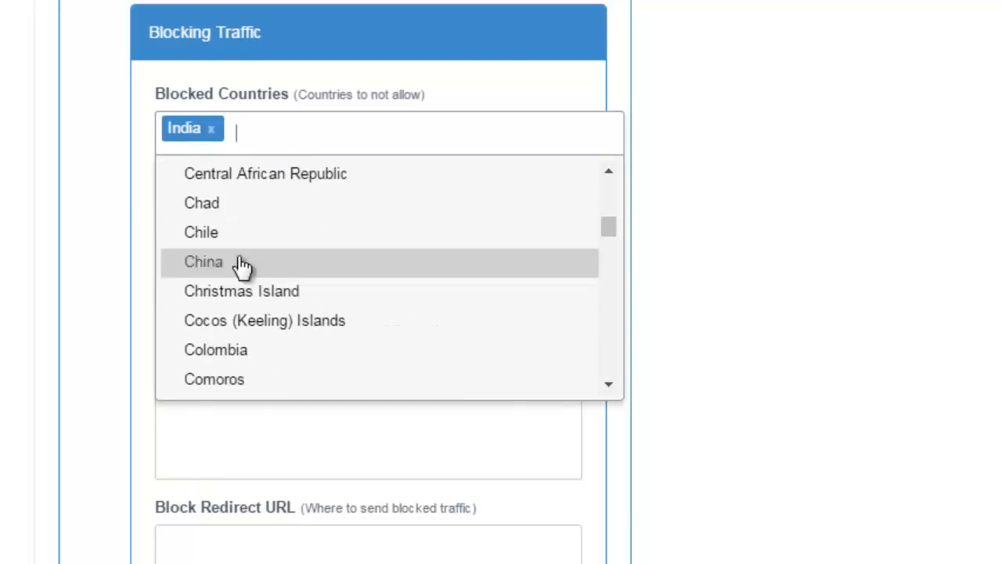
pyautogui.click(227, 264)
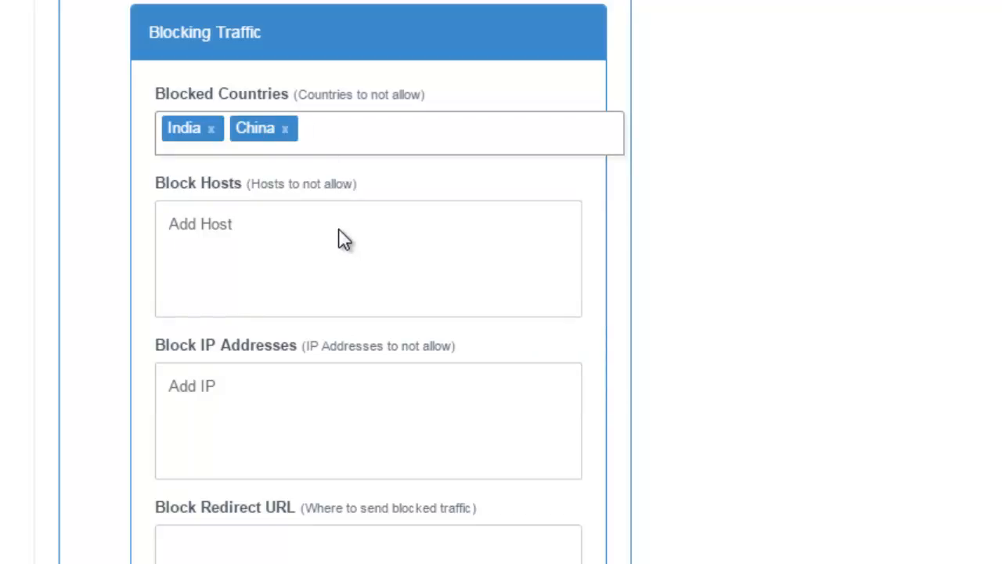
pyautogui.write('Zim')
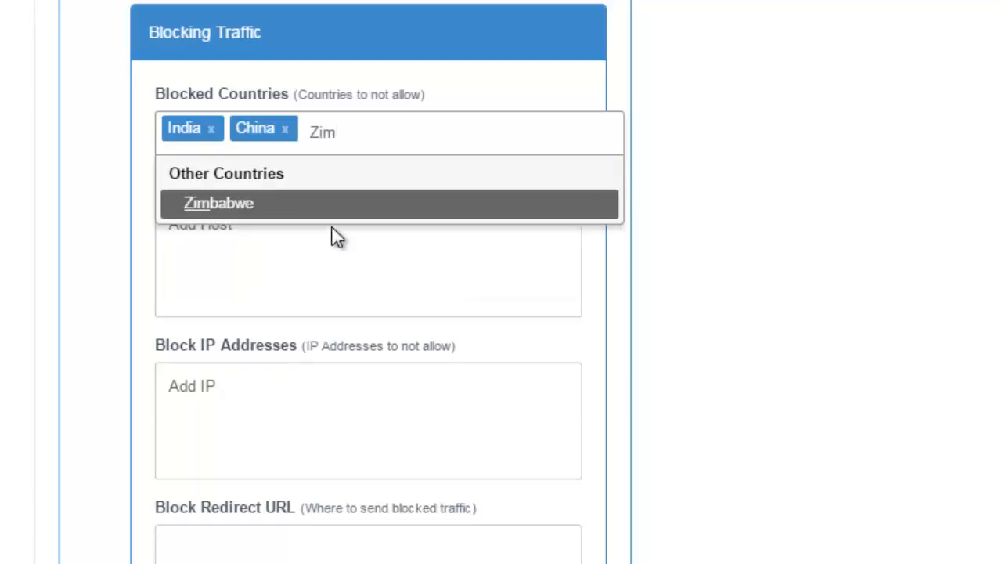
pyautogui.click(287, 207)
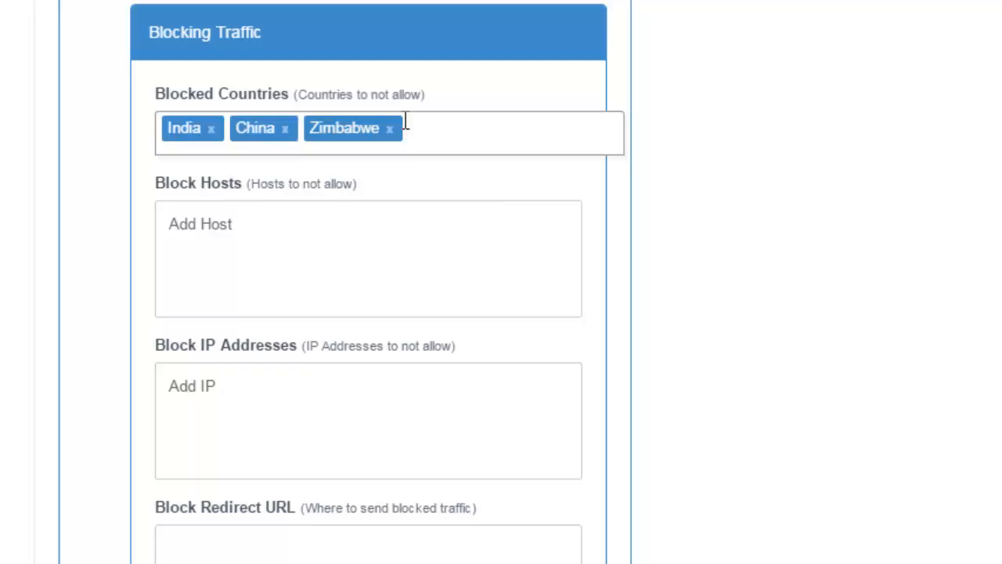
# View the click report of the Solo Ads campaign link down to its visitor table
pyautogui.click(256, 260)
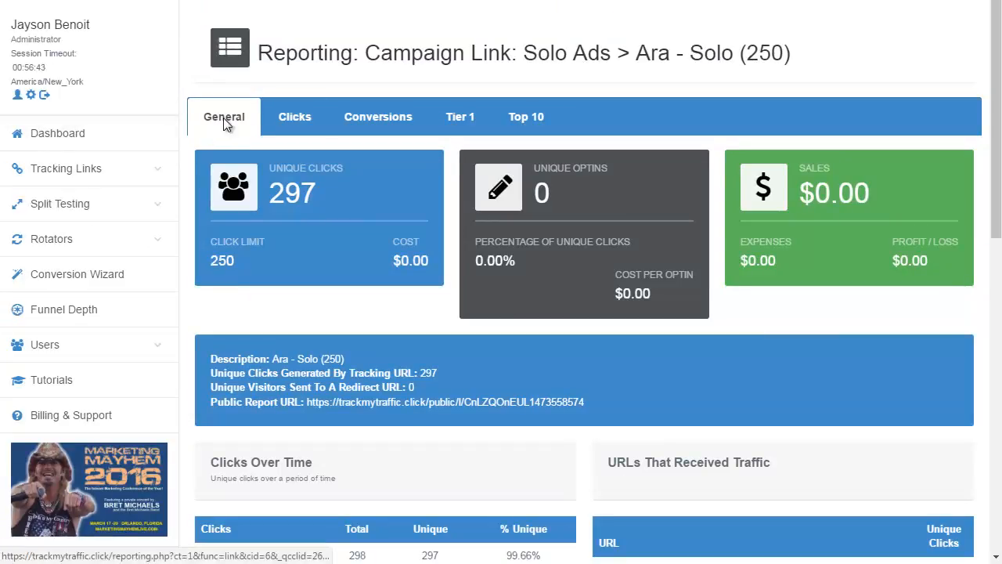
pyautogui.click(295, 119)
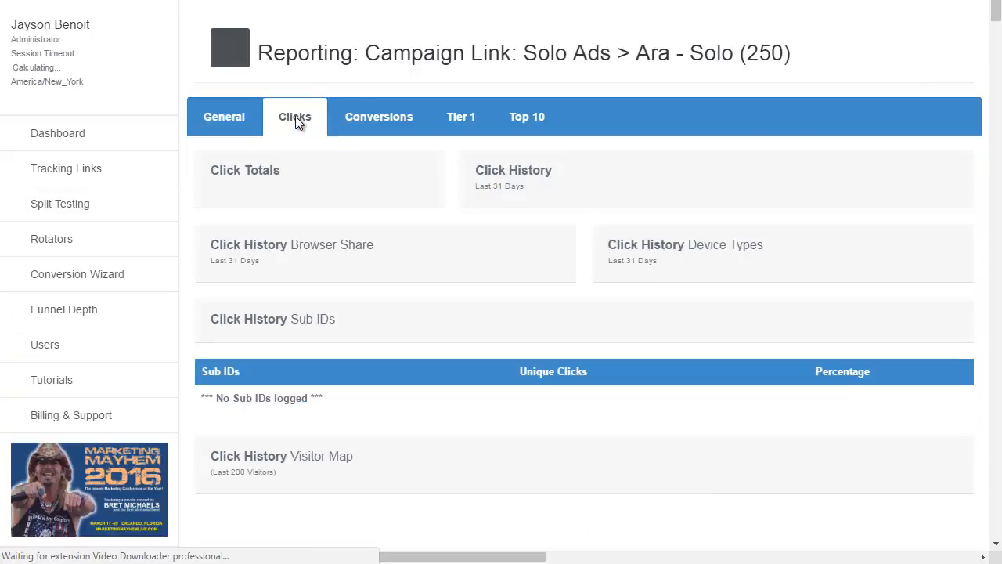
pyautogui.scroll(-1, 295, 119)
pyautogui.scroll(-8, 262, 185)
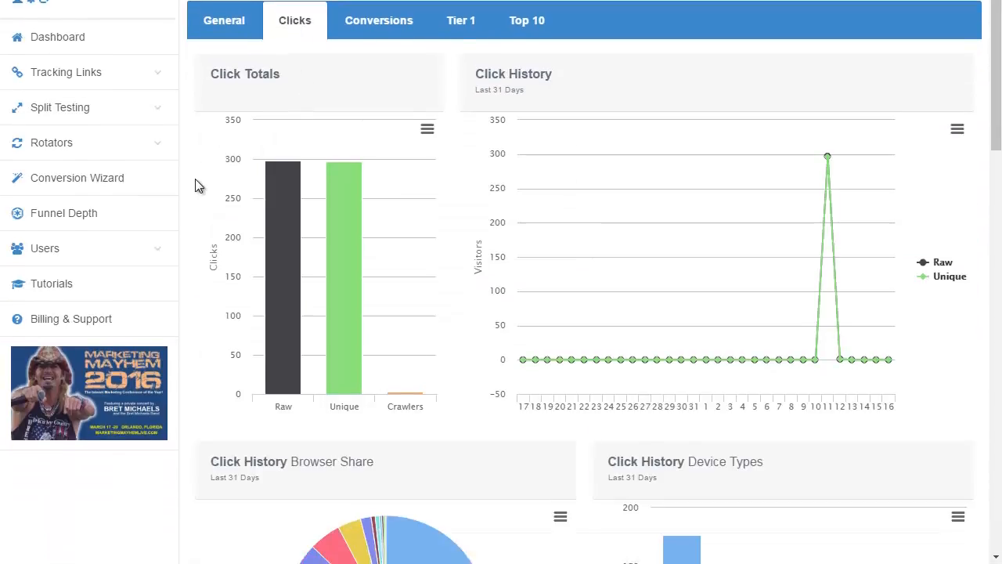
pyautogui.scroll(-6, 195, 178)
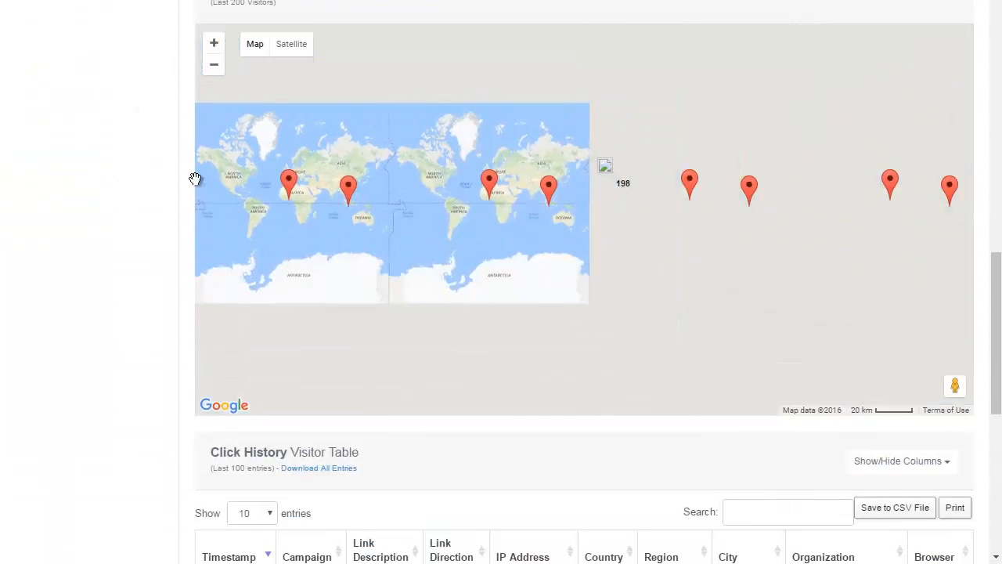
pyautogui.scroll(-4, 159, 290)
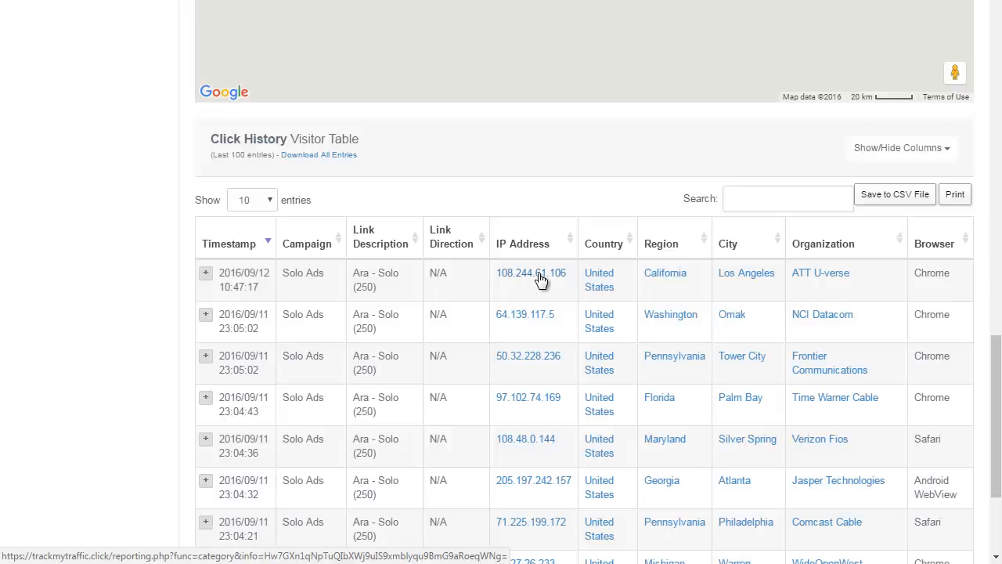
# Expand the newest entry in the visitor table and examine its IP hostname
pyautogui.click(206, 279)
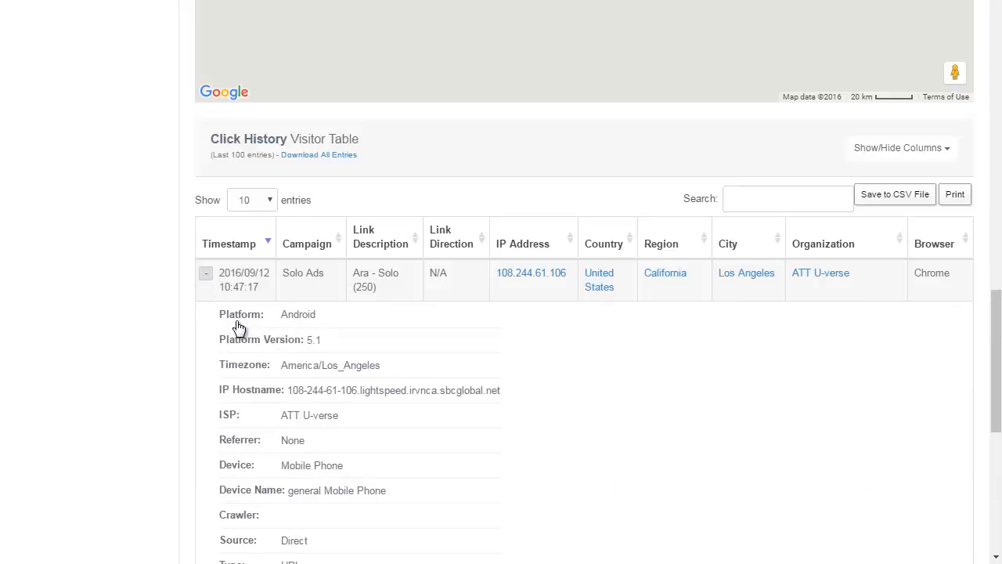
pyautogui.scroll(-1, 239, 327)
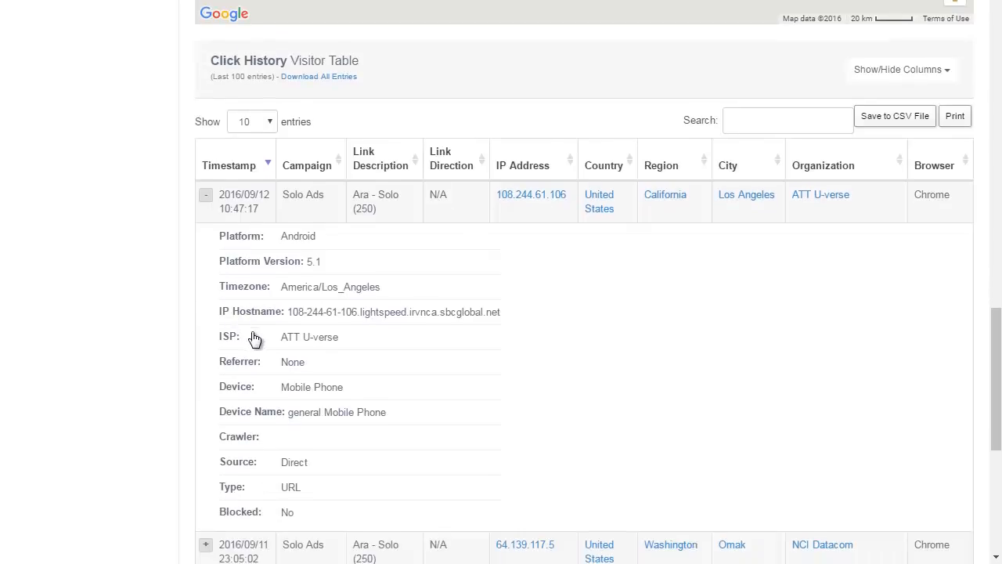
pyautogui.moveTo(513, 320); pyautogui.dragTo(539, 318)
pyautogui.click(510, 321)
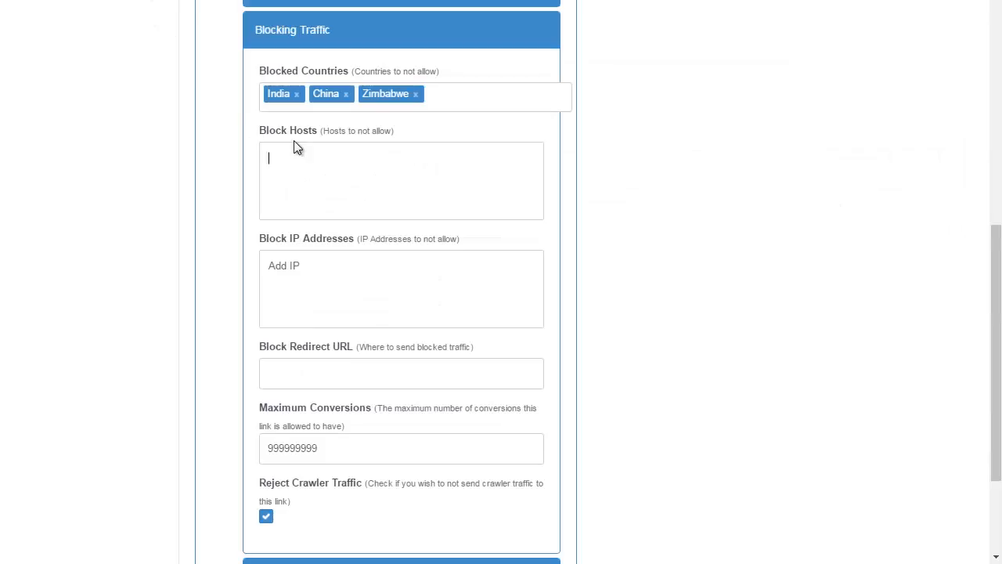
# Try 11.22.33 as a sample entry in the blocked IP addresses and clear it again
pyautogui.click(395, 181)
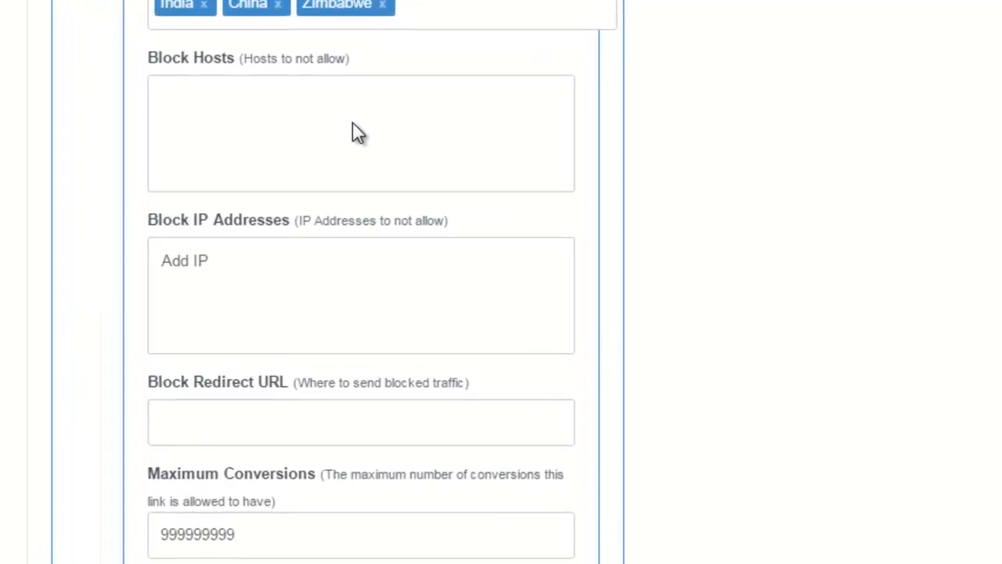
pyautogui.click(269, 278)
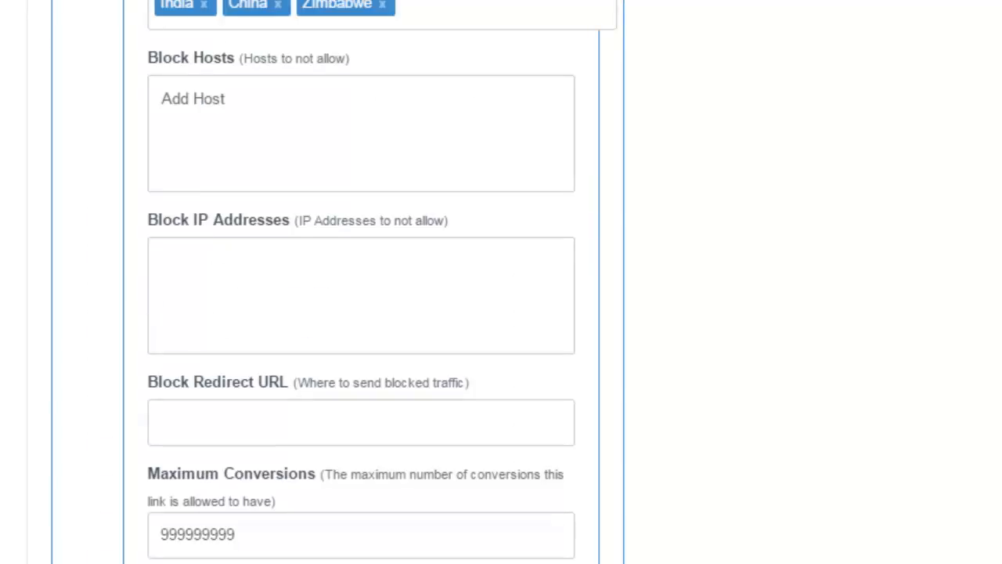
pyautogui.write('11.22.33')
pyautogui.press('BackSpace')
pyautogui.press('BackSpace')
pyautogui.press('BackSpace')
pyautogui.press('BackSpace')
pyautogui.press('BackSpace')
pyautogui.press('BackSpace')
pyautogui.press('BackSpace')
pyautogui.press('BackSpace')
pyautogui.click(198, 423)
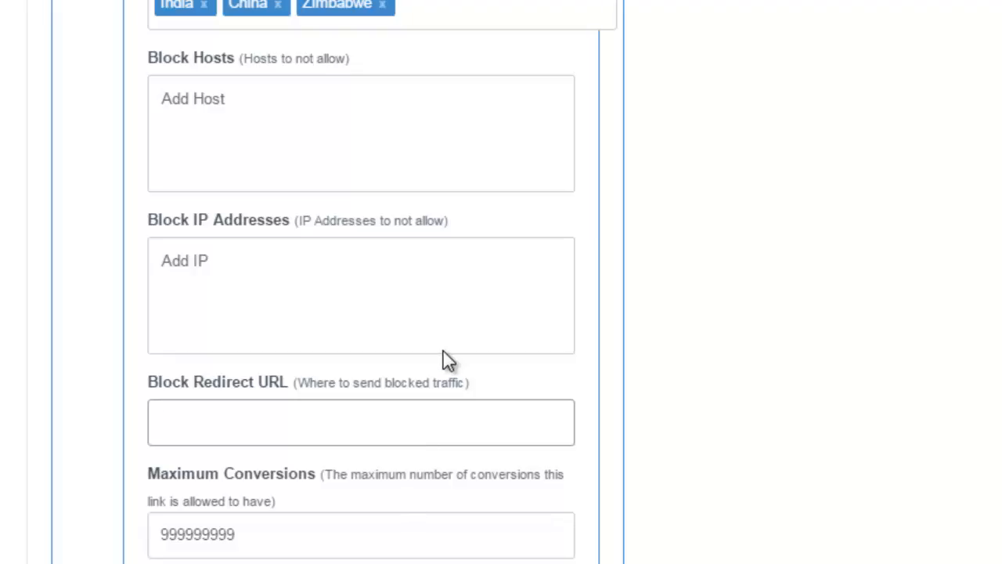
pyautogui.write('http://yahoo.com')
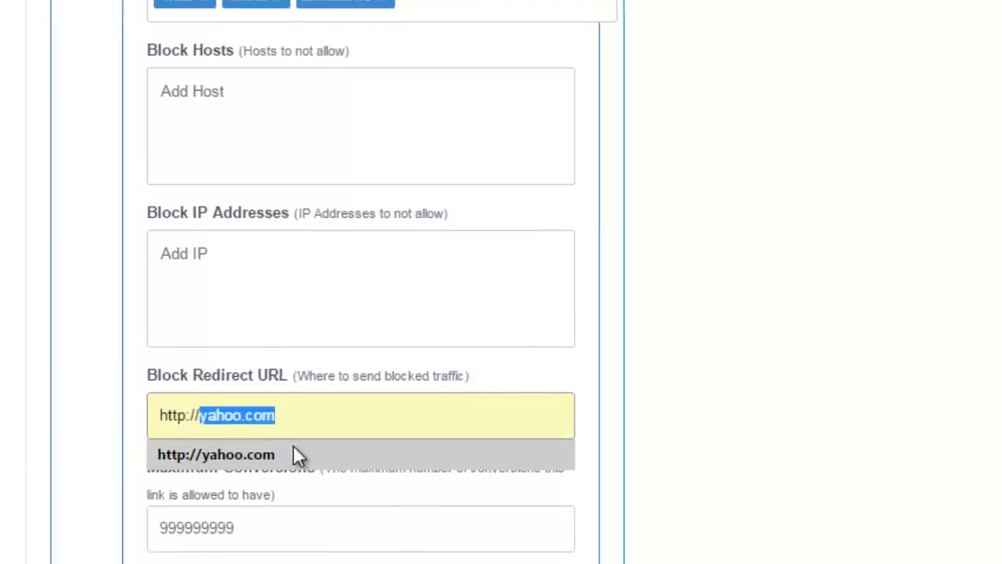
pyautogui.click(295, 454)
pyautogui.press('Tab')
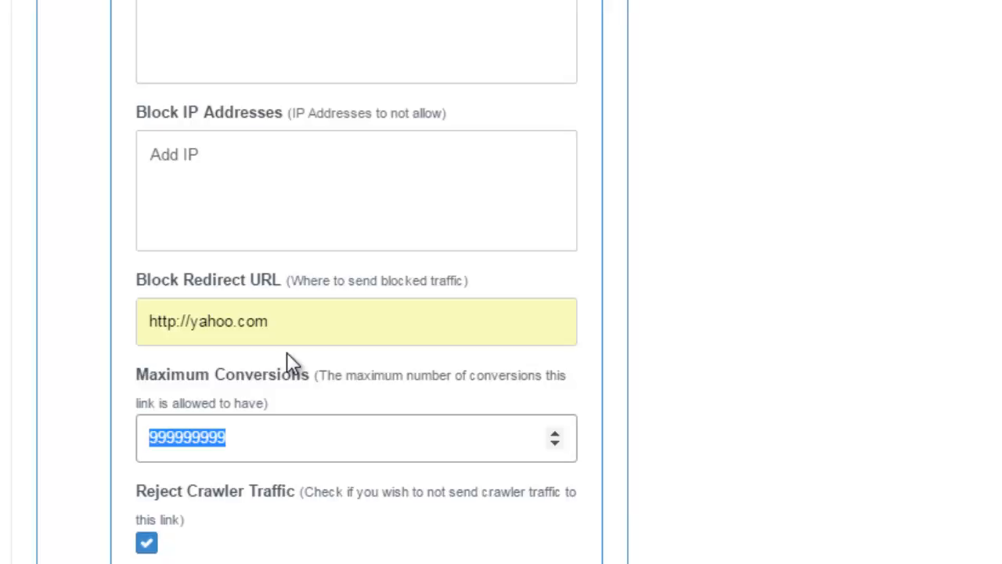
pyautogui.click(311, 317)
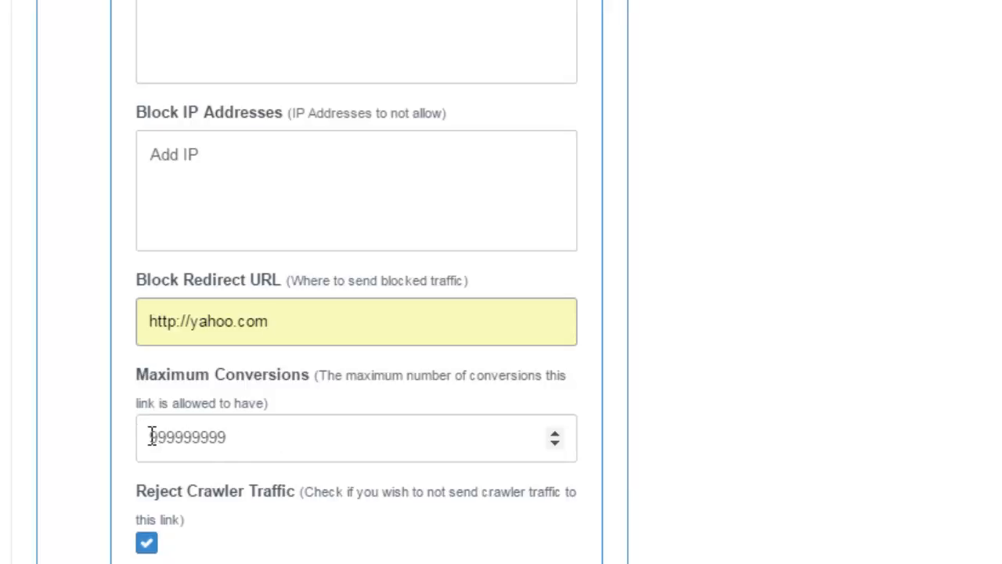
# Limit the link's maximum conversions to 10
pyautogui.click(246, 448)
pyautogui.moveTo(246, 448); pyautogui.dragTo(100, 448)
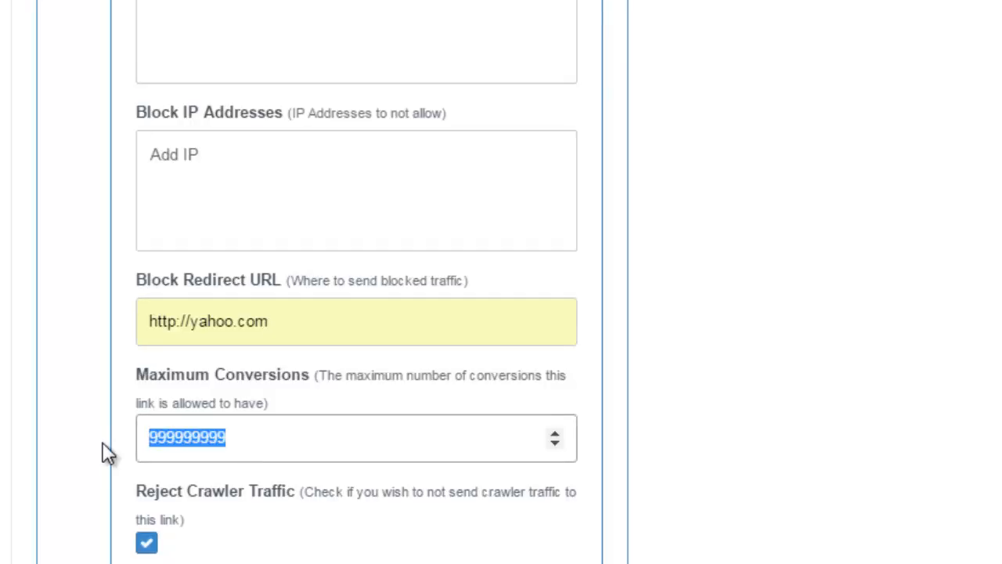
pyautogui.write('10')
pyautogui.click(125, 456)
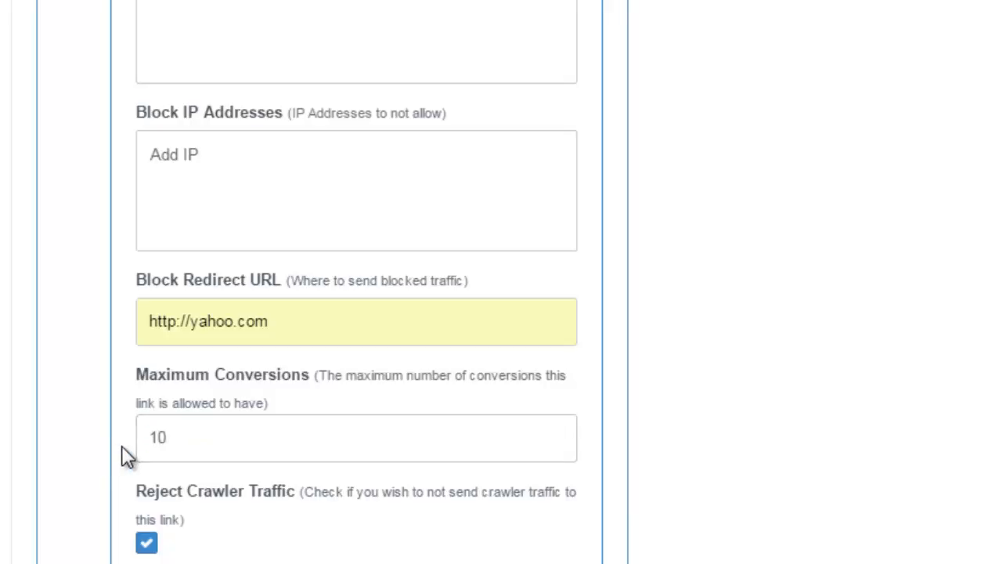